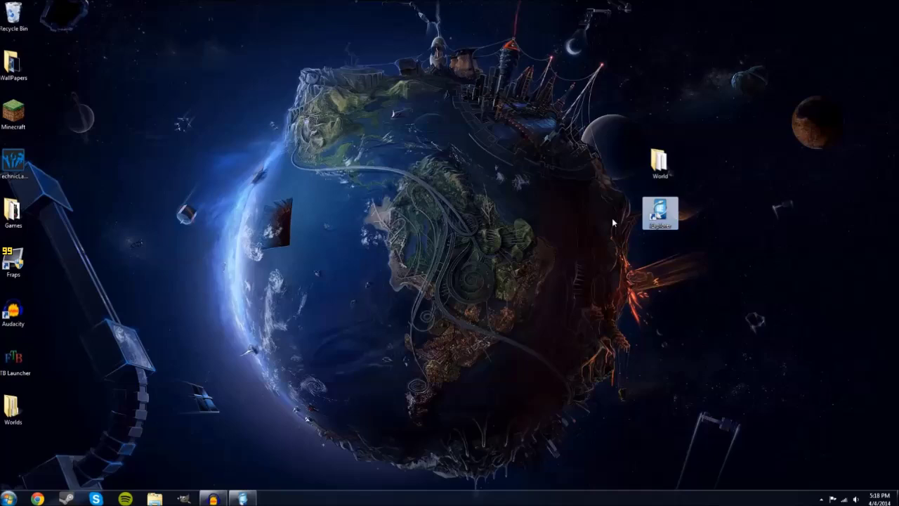
# Step: Examine the contents of the World folder on the desktop and of the World folder inside it
pyautogui.moveTo(615, 197); pyautogui.dragTo(714, 245)
pyautogui.click(639, 316)
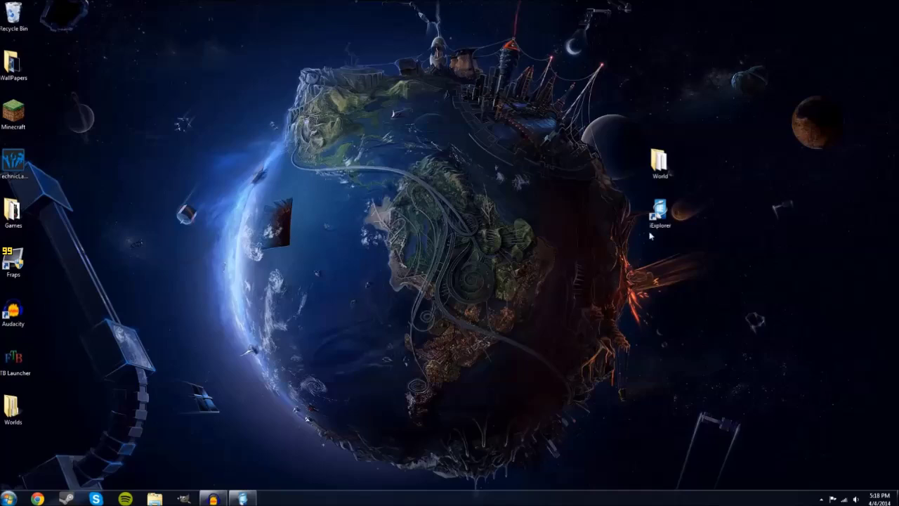
pyautogui.doubleClick(661, 164)
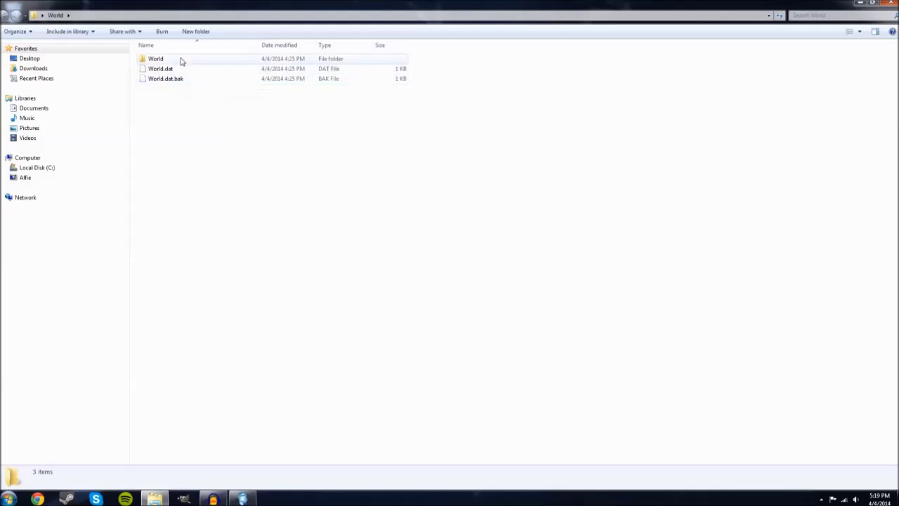
pyautogui.doubleClick(181, 61)
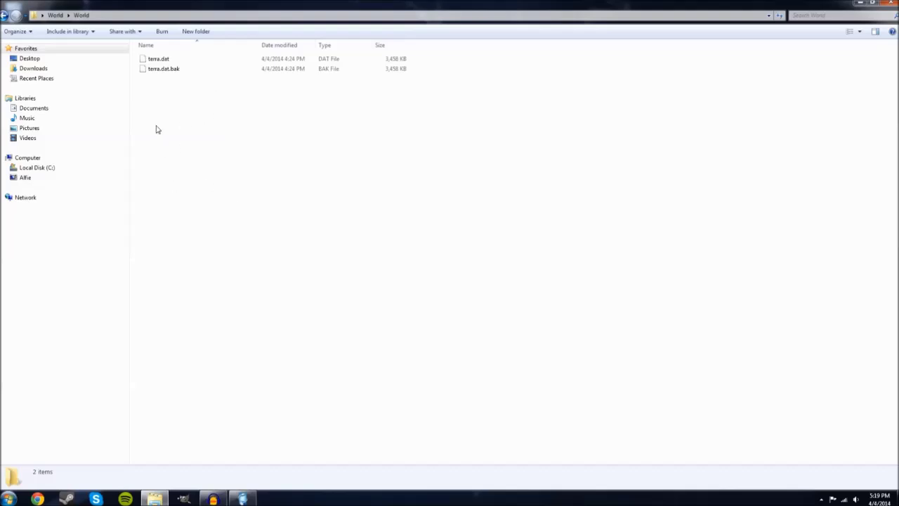
pyautogui.press('BackSpace')
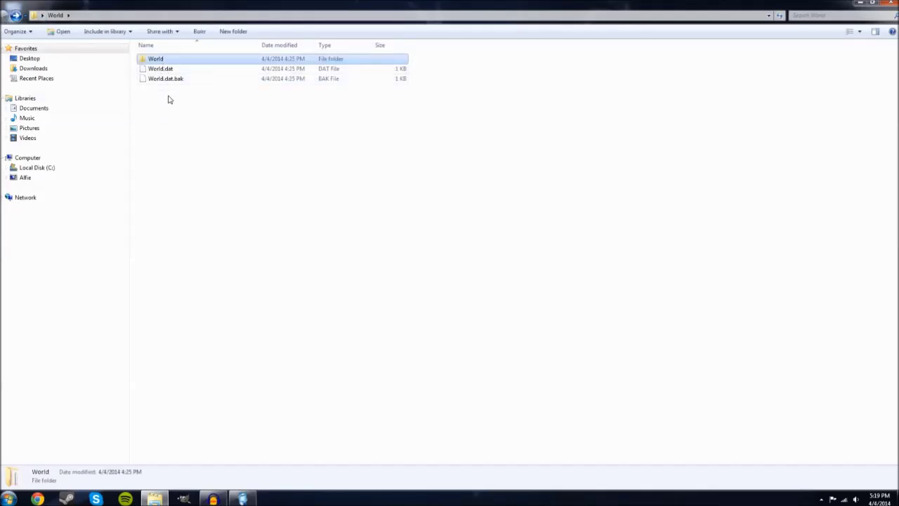
pyautogui.click(169, 99)
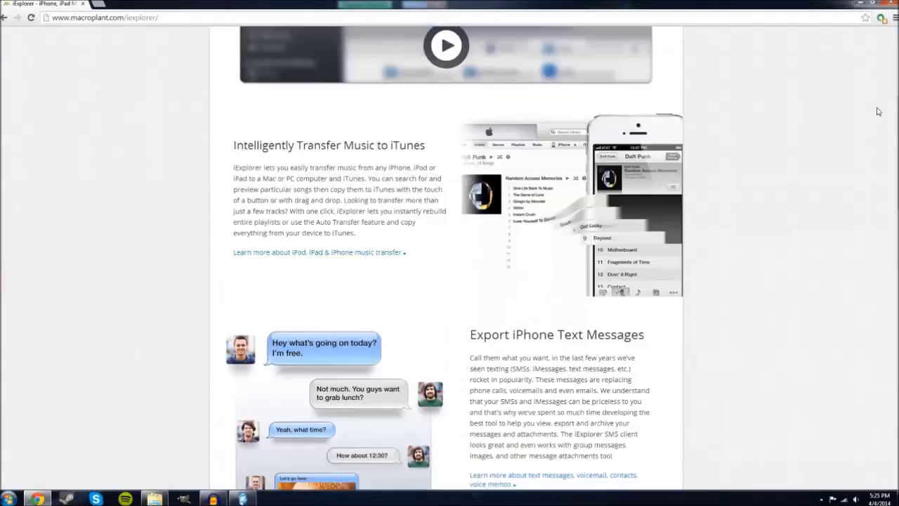
# Step: Look through the feature descriptions on the iExplorer product page
pyautogui.scroll(-6, 878, 111)
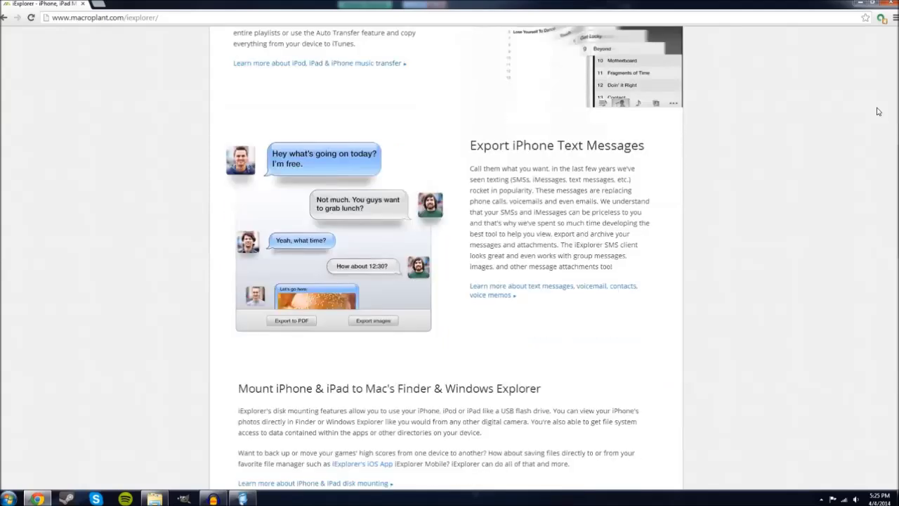
pyautogui.scroll(-7, 878, 111)
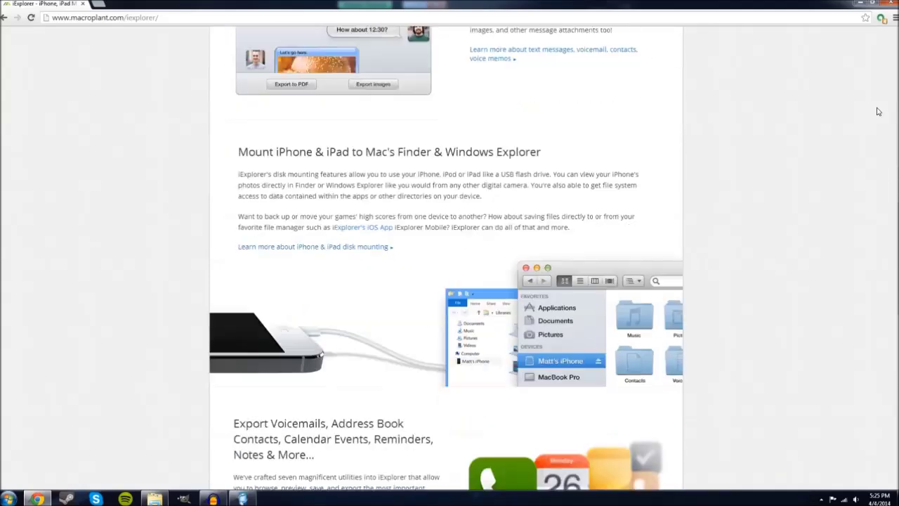
pyautogui.scroll(15, 878, 111)
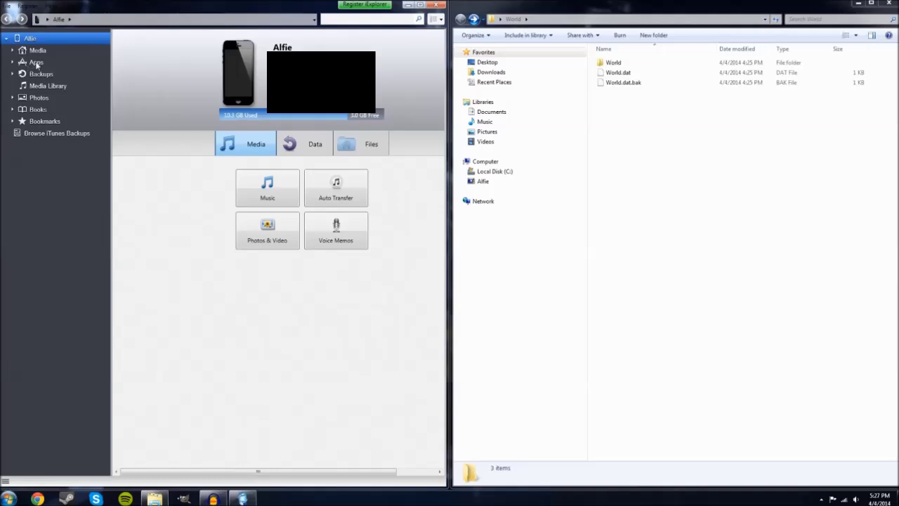
# Step: In iExplorer, open the worlds folder inside the Documents folder of the device's Junk Jack X app
pyautogui.click(36, 63)
pyautogui.scroll(-5, 187, 249)
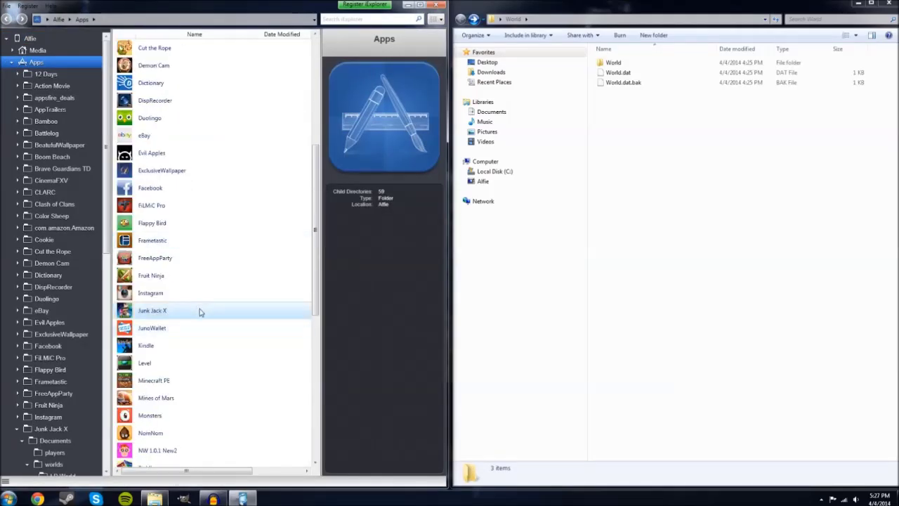
pyautogui.doubleClick(200, 312)
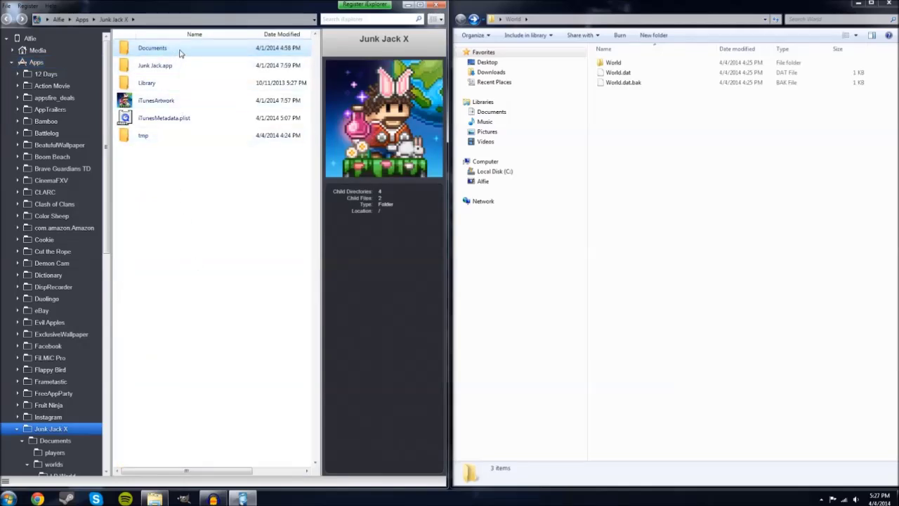
pyautogui.doubleClick(179, 54)
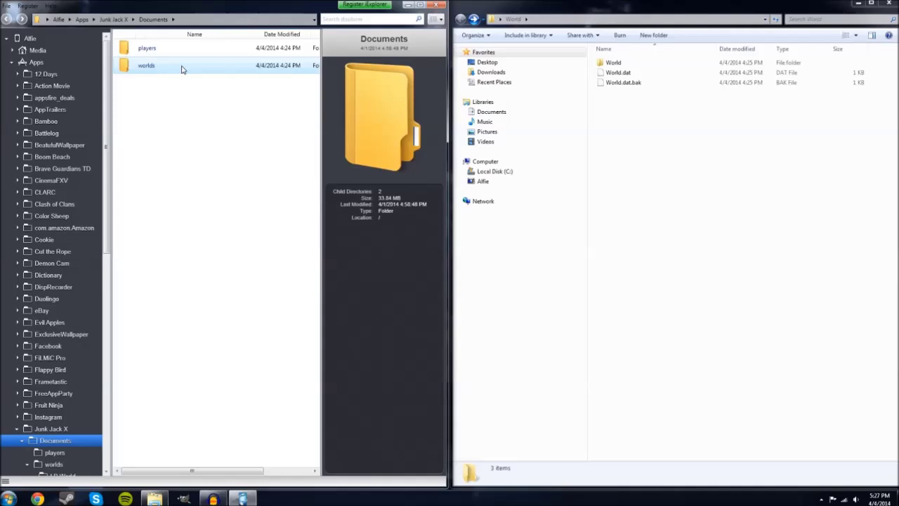
pyautogui.doubleClick(181, 67)
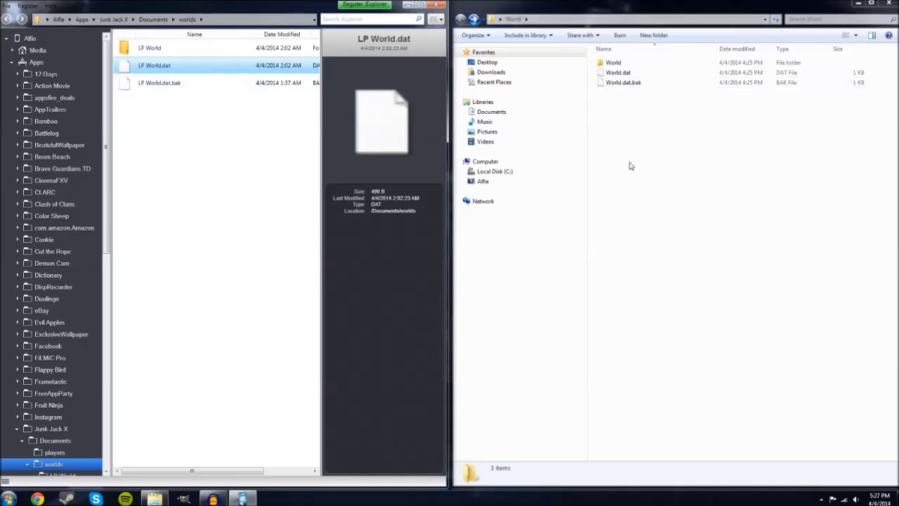
# Step: Copy the World folder, World.dat and World.dat.bak from the computer into the device's worlds folder, and delete those copies
pyautogui.moveTo(616, 136); pyautogui.dragTo(224, 161)
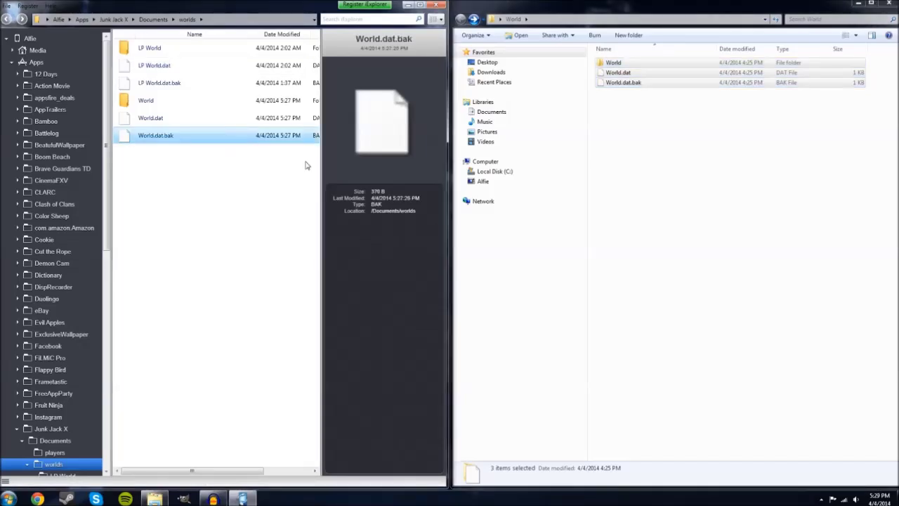
pyautogui.moveTo(630, 82); pyautogui.dragTo(669, 99)
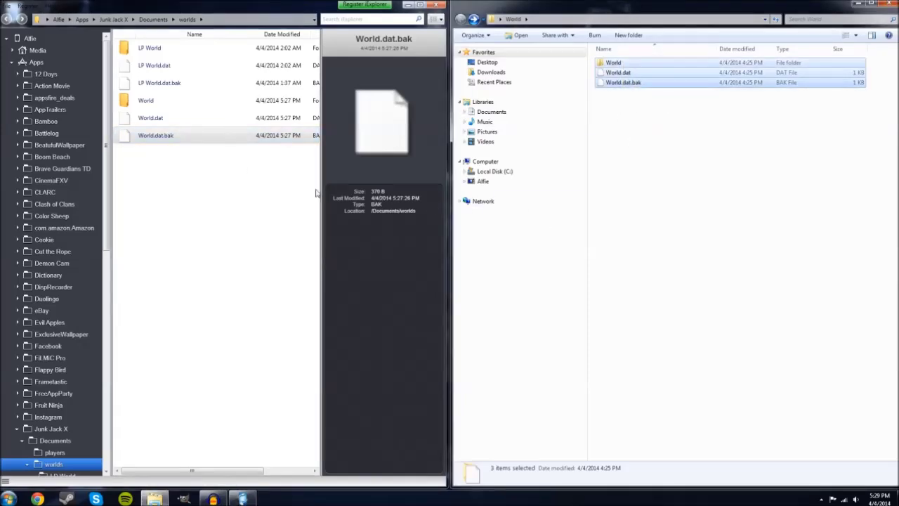
pyautogui.rightClick(187, 135)
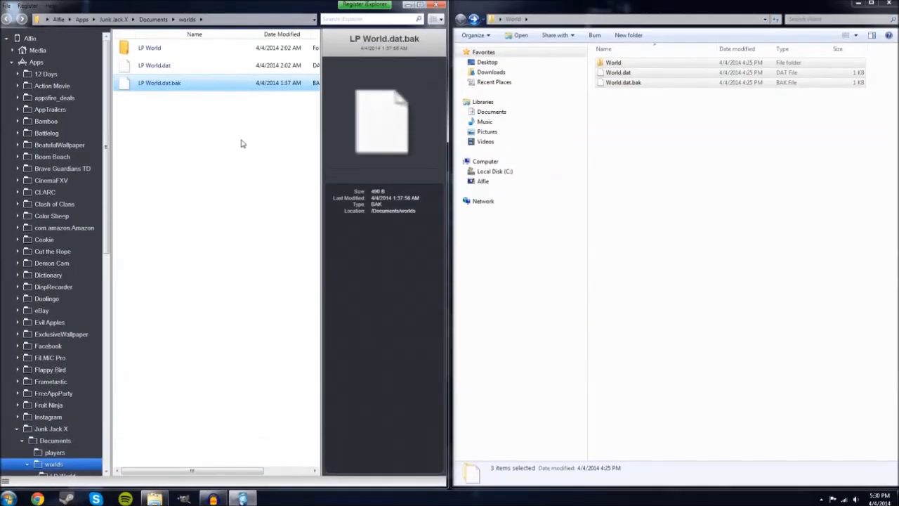
# Step: Import World.dat and World.dat.bak from the desktop's World folder into the device's worlds folder
pyautogui.rightClick(200, 38)
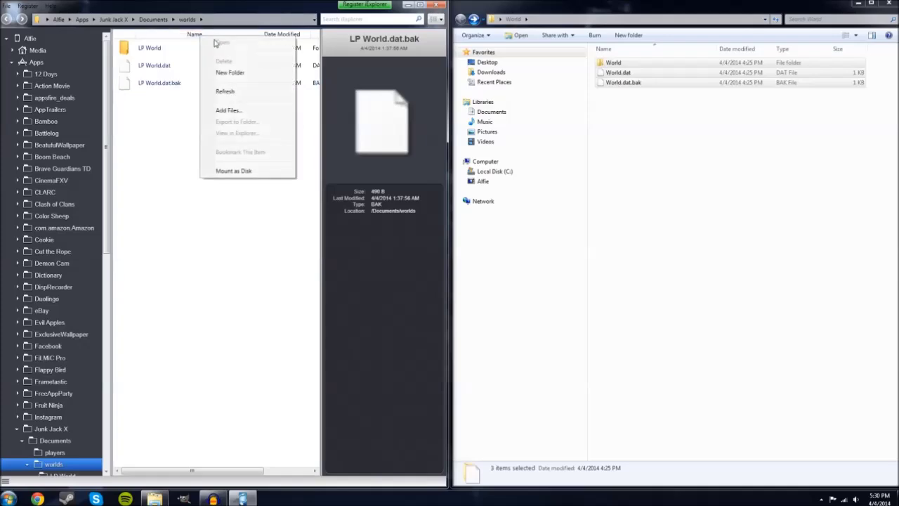
pyautogui.click(249, 110)
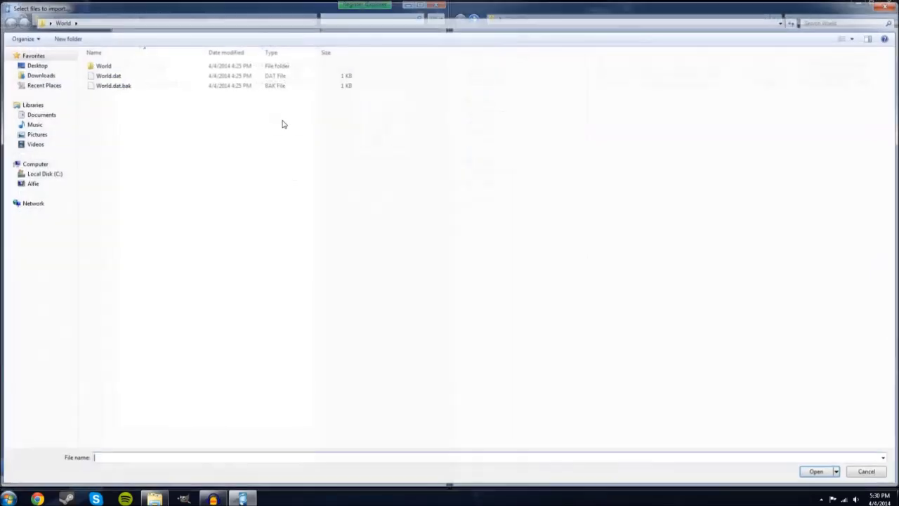
pyautogui.click(40, 66)
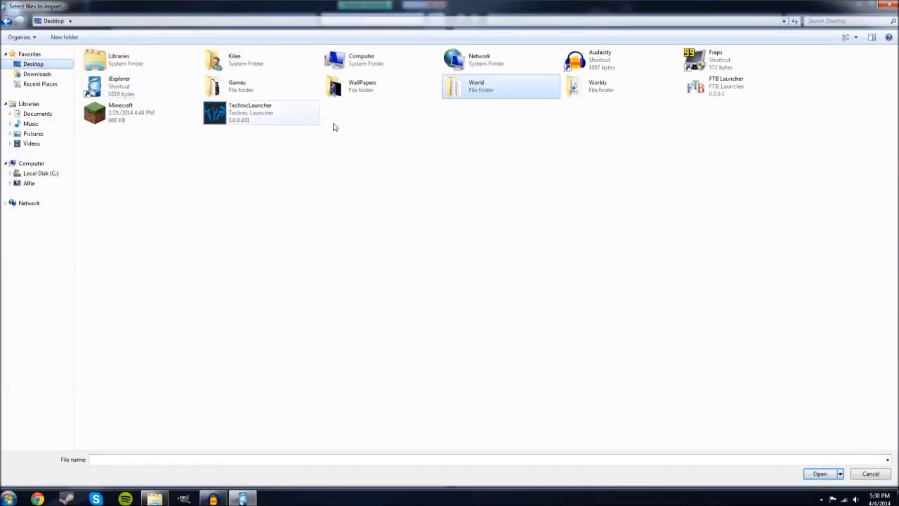
pyautogui.doubleClick(477, 94)
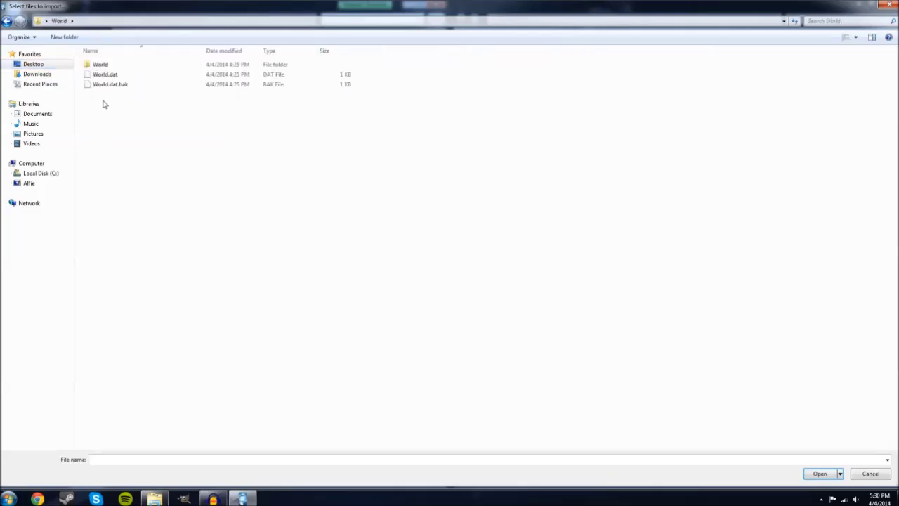
pyautogui.moveTo(103, 101); pyautogui.dragTo(110, 51)
pyautogui.click(819, 474)
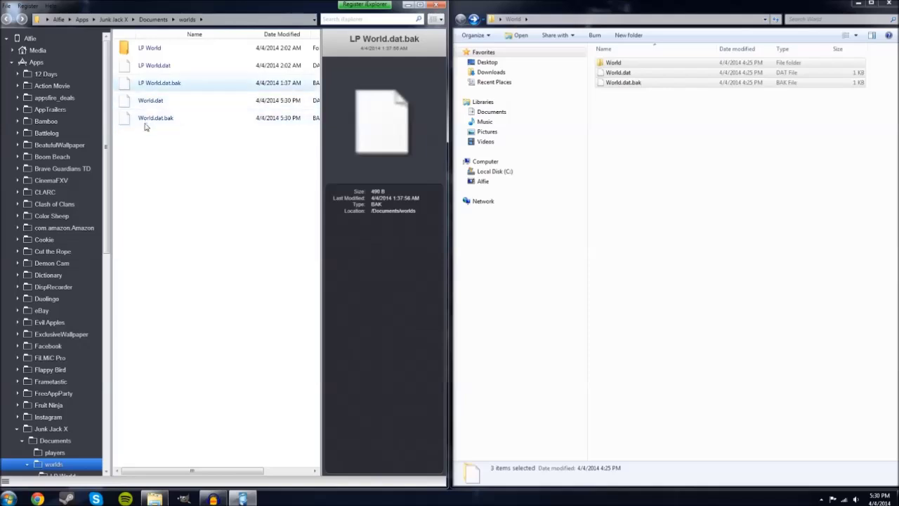
# Step: Create a new folder named World in the device's worlds folder
pyautogui.rightClick(190, 35)
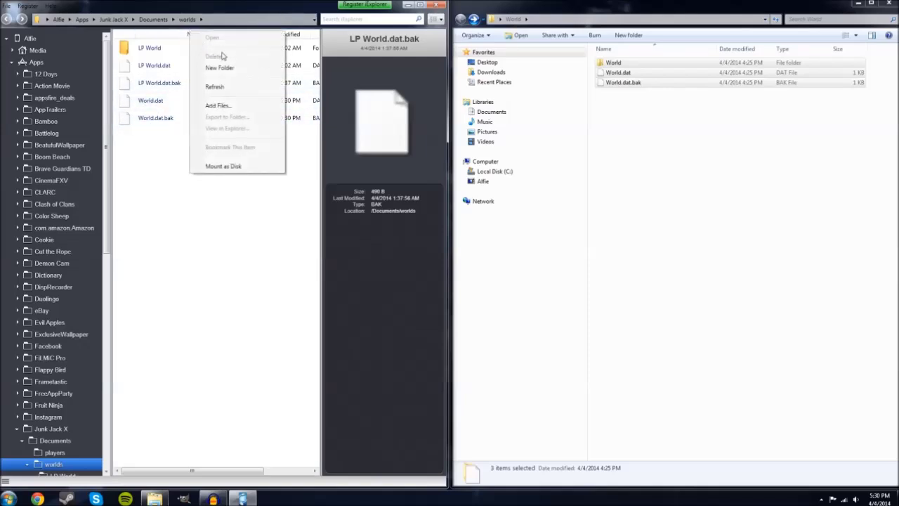
pyautogui.click(222, 68)
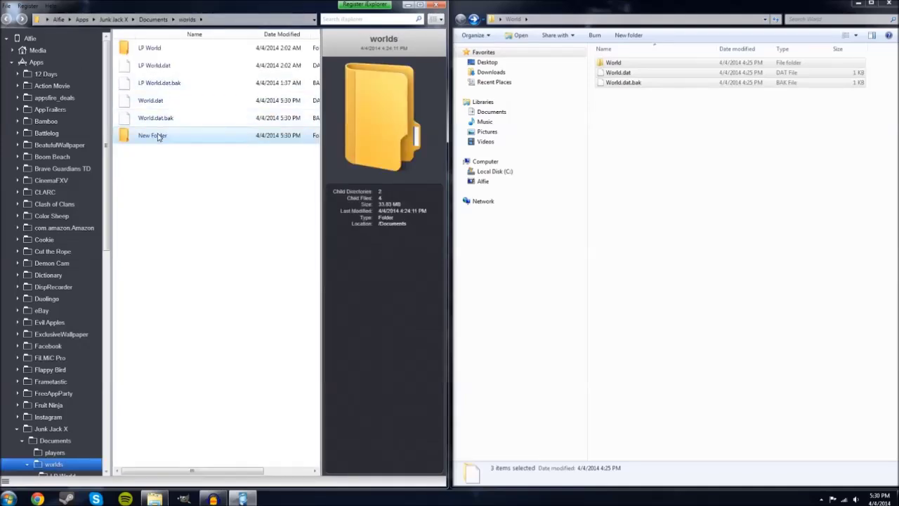
pyautogui.rightClick(159, 137)
pyautogui.click(144, 138)
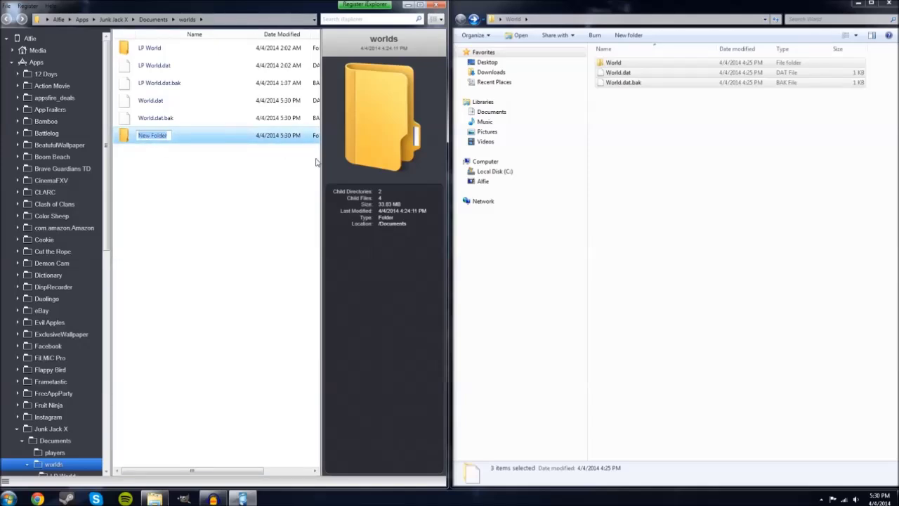
pyautogui.write('Wi')
pyautogui.write('r')
pyautogui.press('BackSpace')
pyautogui.press('BackSpace')
pyautogui.write('orld')
pyautogui.press('Return')
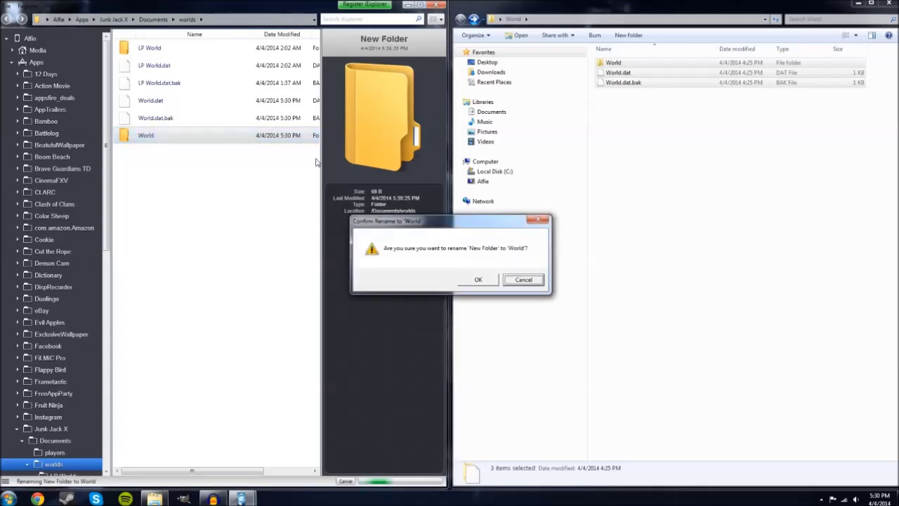
pyautogui.click(478, 280)
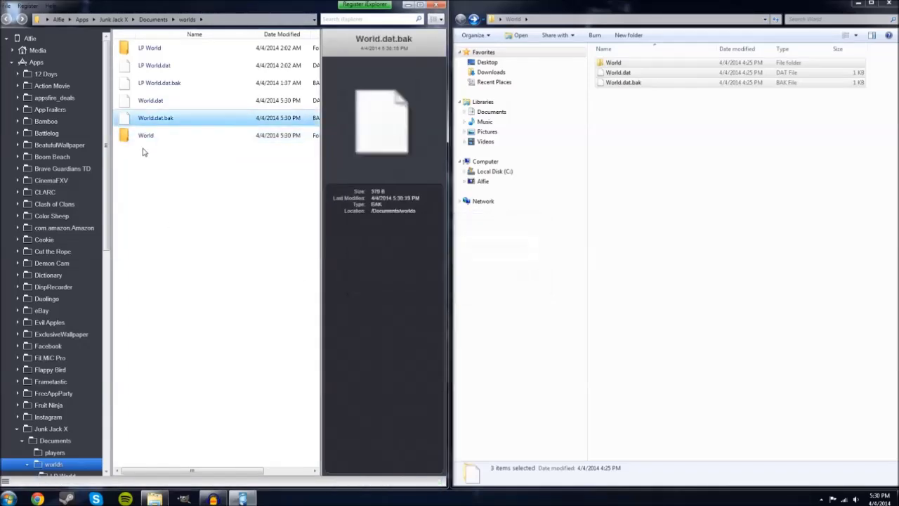
# Step: Import terra.dat and terra.dat.bak from the computer's inner World folder into the device's new World folder
pyautogui.doubleClick(175, 137)
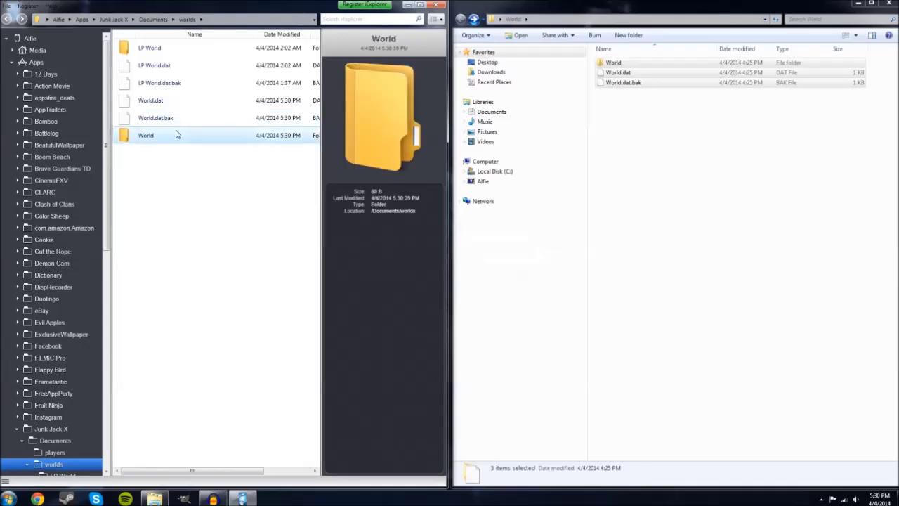
pyautogui.rightClick(198, 39)
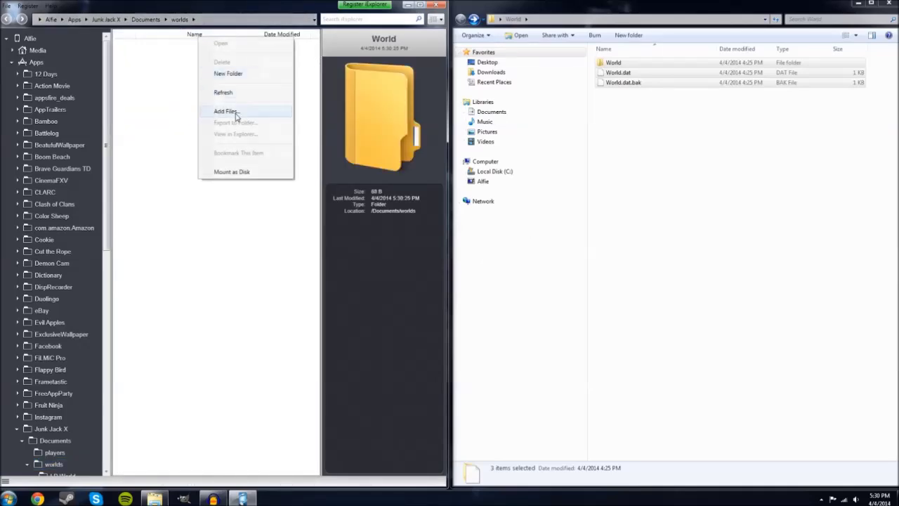
pyautogui.click(236, 115)
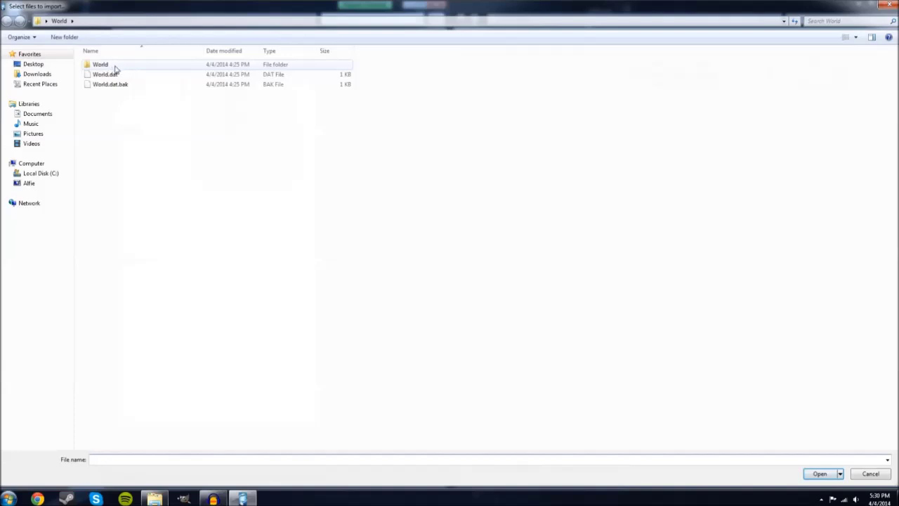
pyautogui.doubleClick(110, 67)
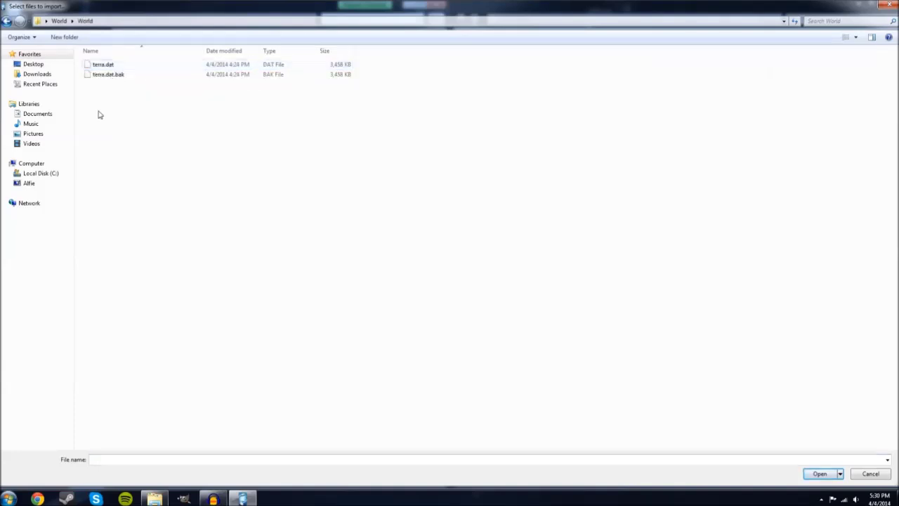
pyautogui.click(106, 74)
pyautogui.keyDown('ctrl'); pyautogui.click(107, 65); pyautogui.keyUp('ctrl')
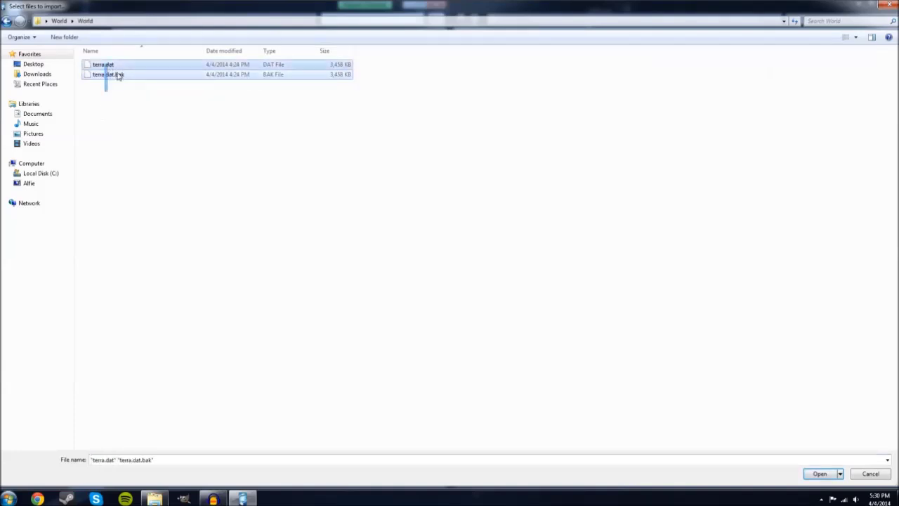
pyautogui.click(820, 473)
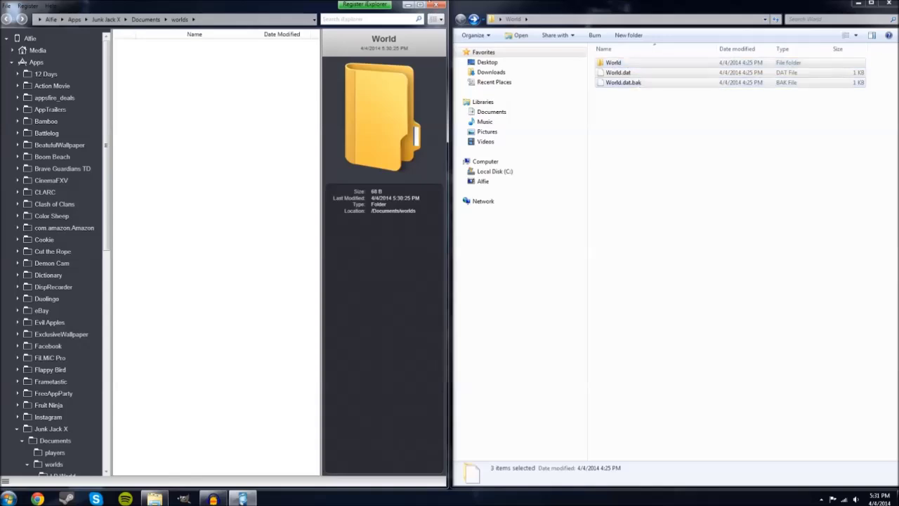
pyautogui.doubleClick(621, 63)
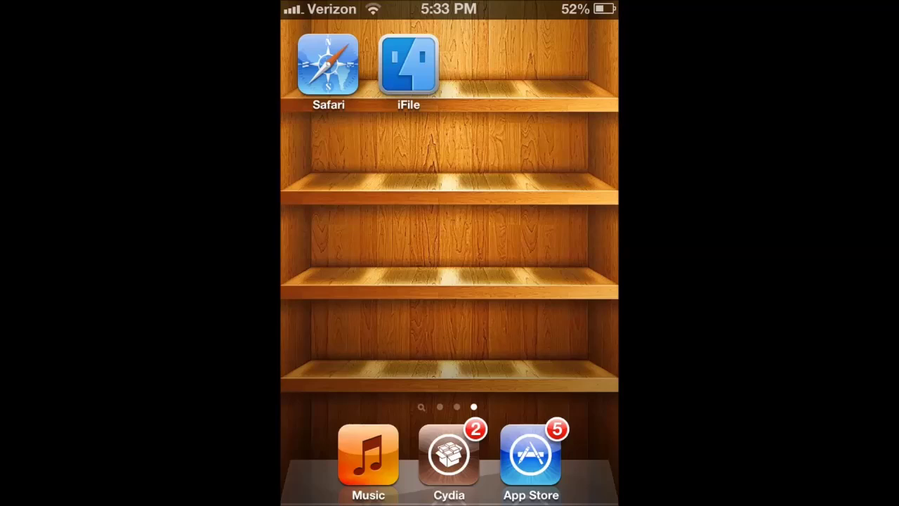
# Step: On the phone, download World.zip from the MediaFire page in Safari and open it in iFile
pyautogui.click(328, 63)
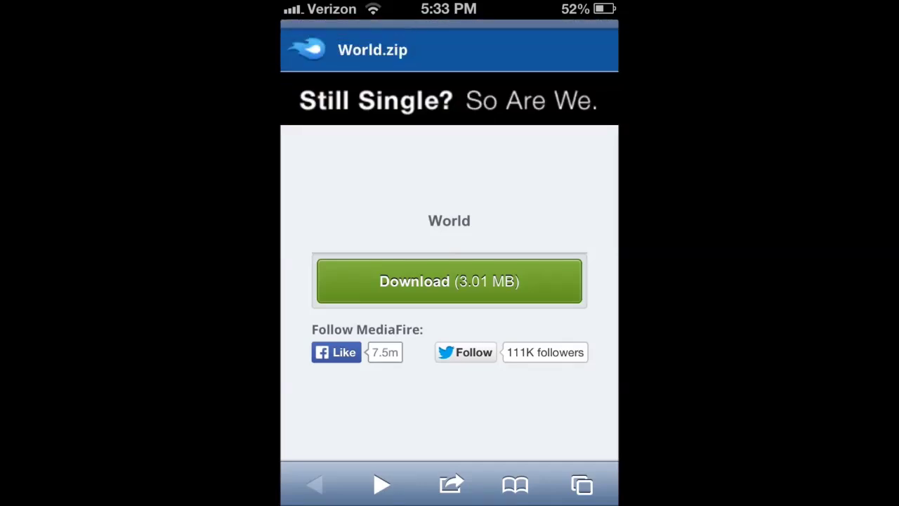
pyautogui.click(449, 281)
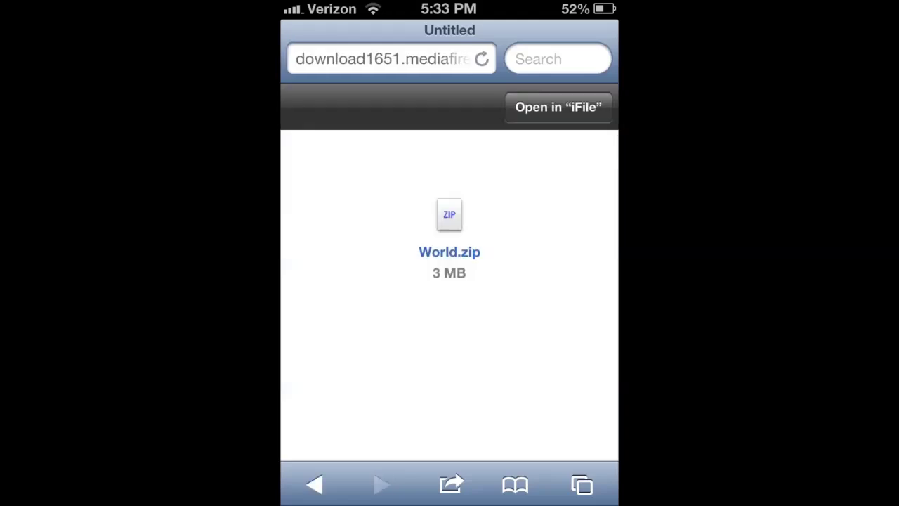
pyautogui.click(559, 107)
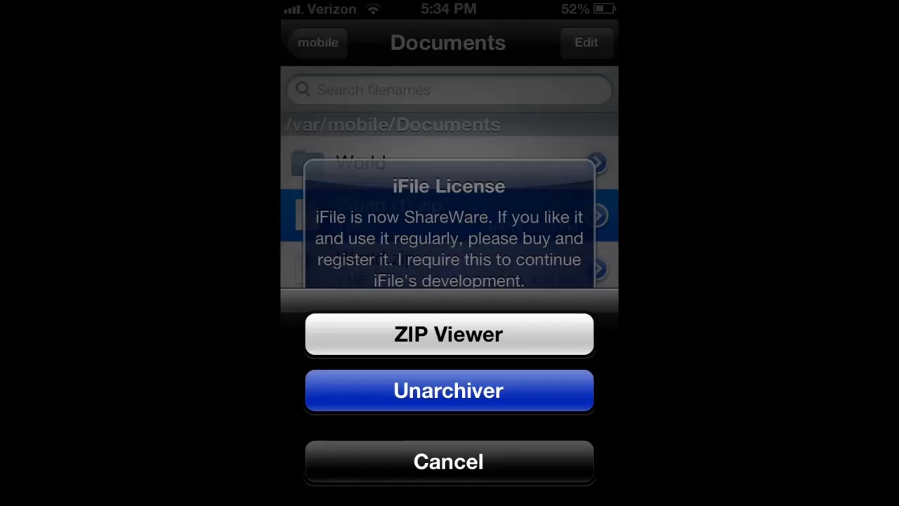
# Step: Extract World (1).zip into the Documents folder with Unarchiver, postponing the iFile registration
pyautogui.click(449, 390)
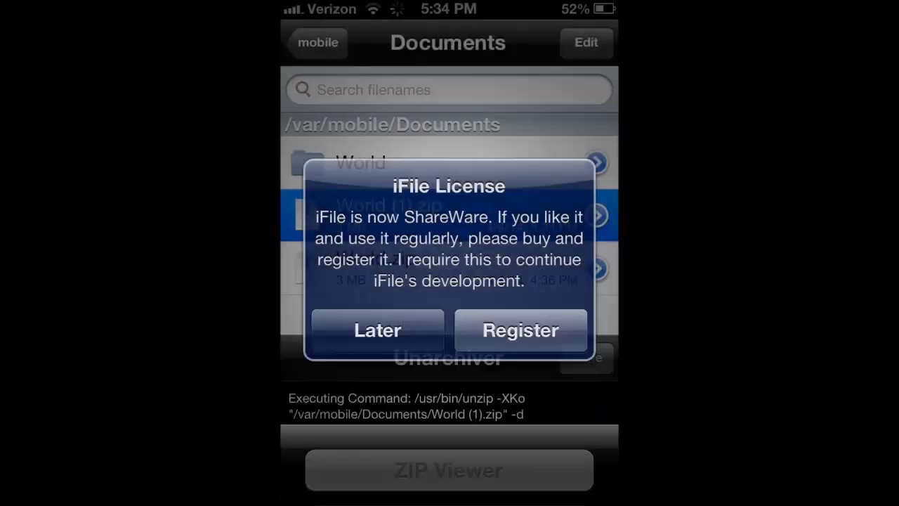
pyautogui.click(375, 328)
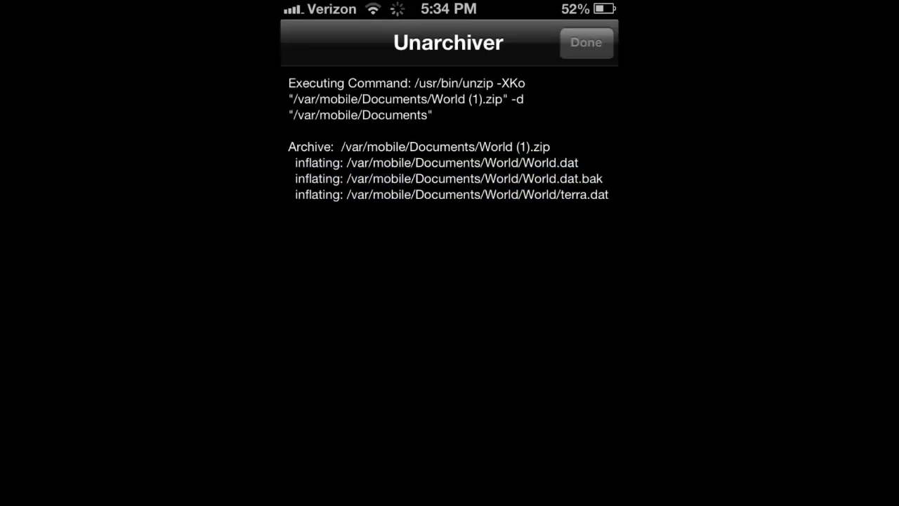
pyautogui.click(586, 42)
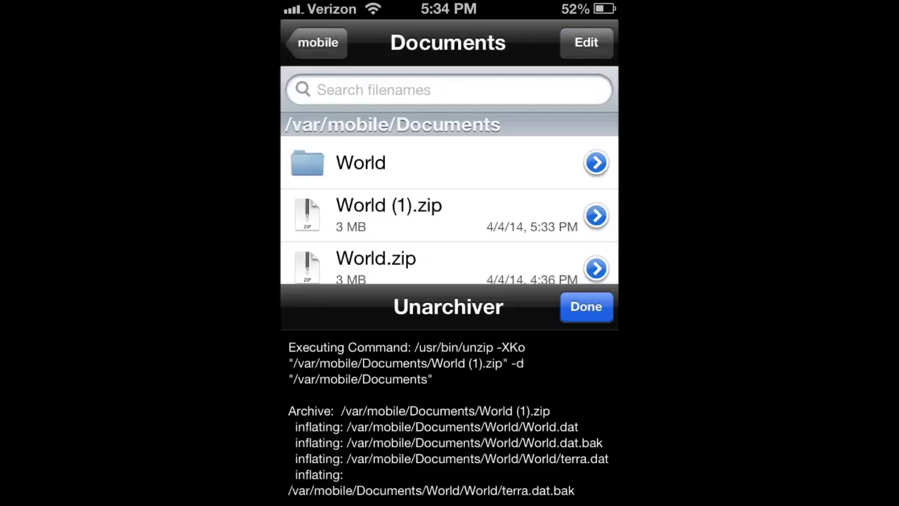
# Step: Copy the inner World folder, World.dat and World.dat.bak from the extracted World folder
pyautogui.click(360, 162)
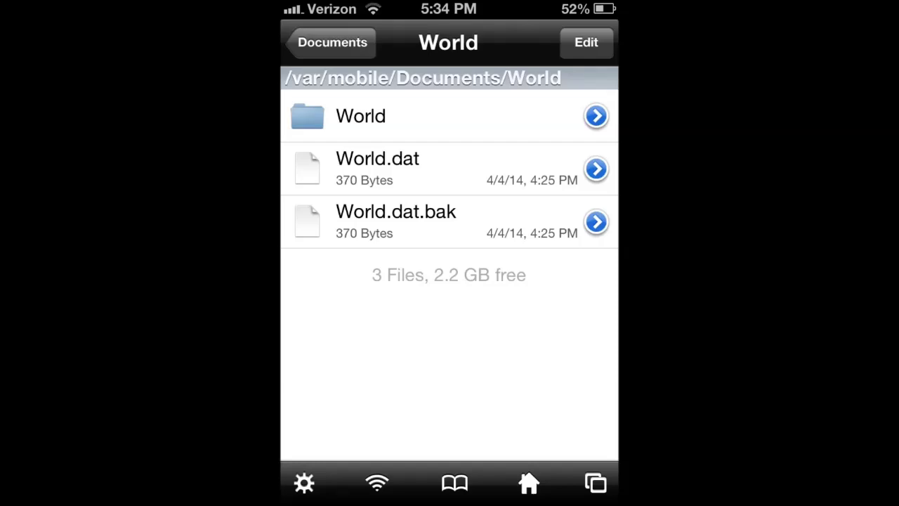
pyautogui.click(449, 222)
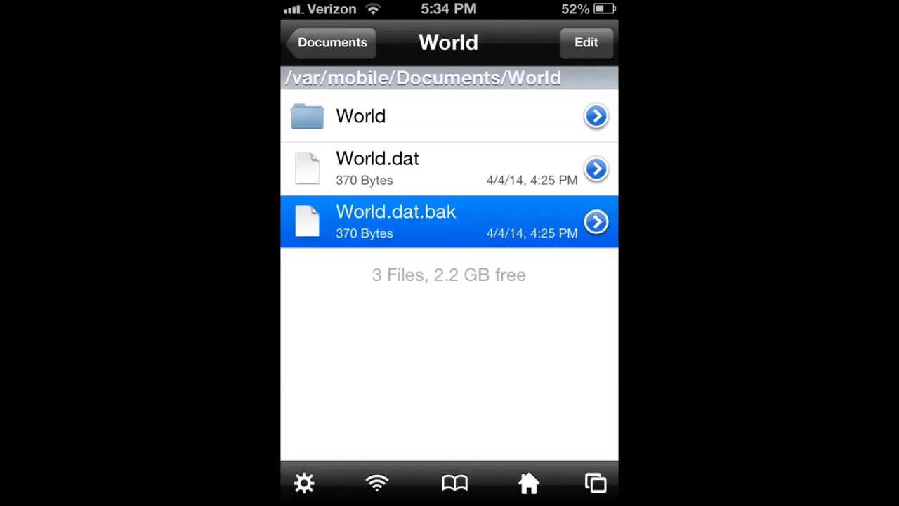
pyautogui.click(421, 159)
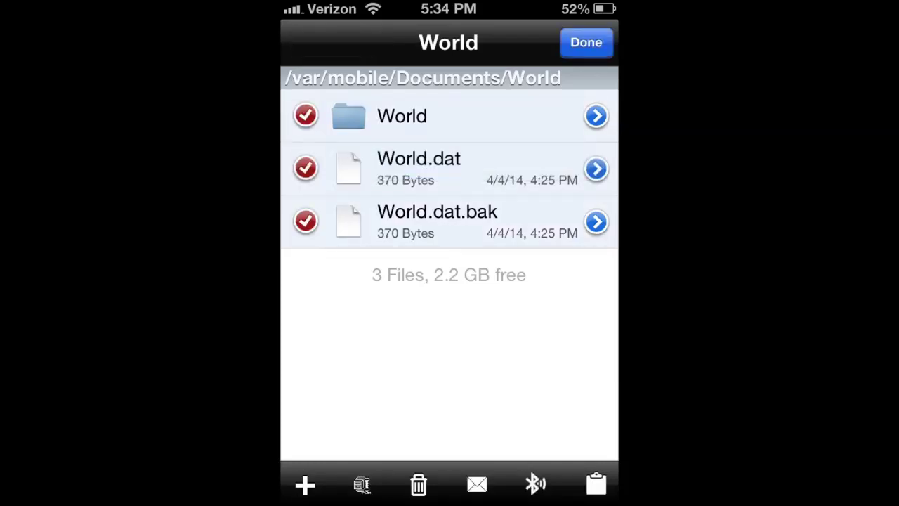
pyautogui.click(596, 484)
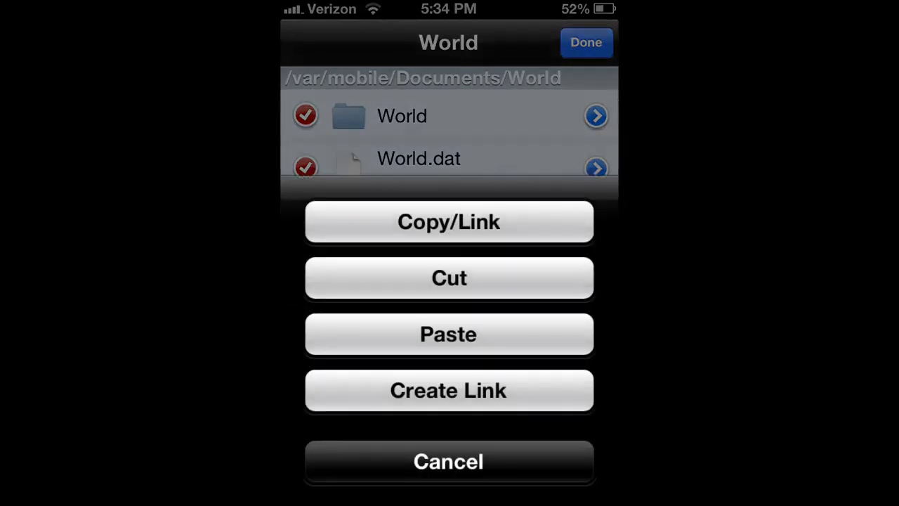
pyautogui.click(449, 222)
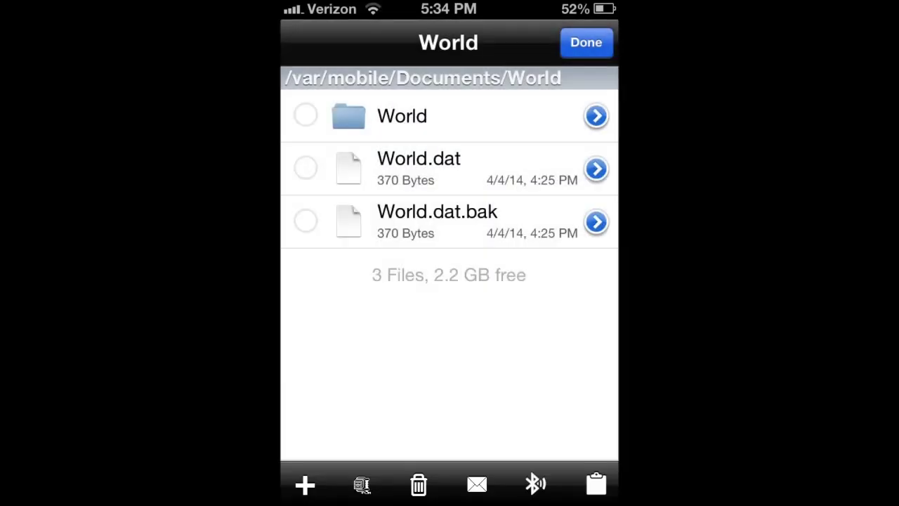
pyautogui.click(586, 43)
# Step: Turn on Application Names in iFile's File Manager preferences
pyautogui.click(528, 482)
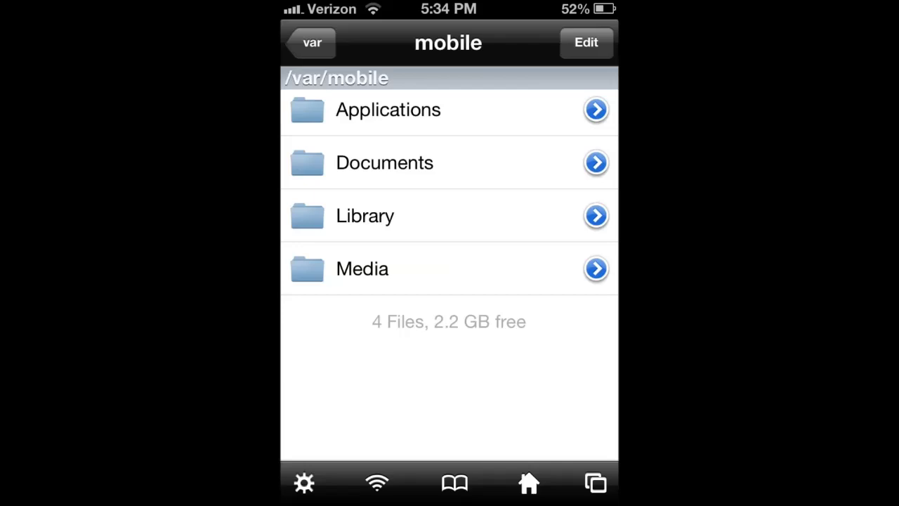
pyautogui.click(304, 482)
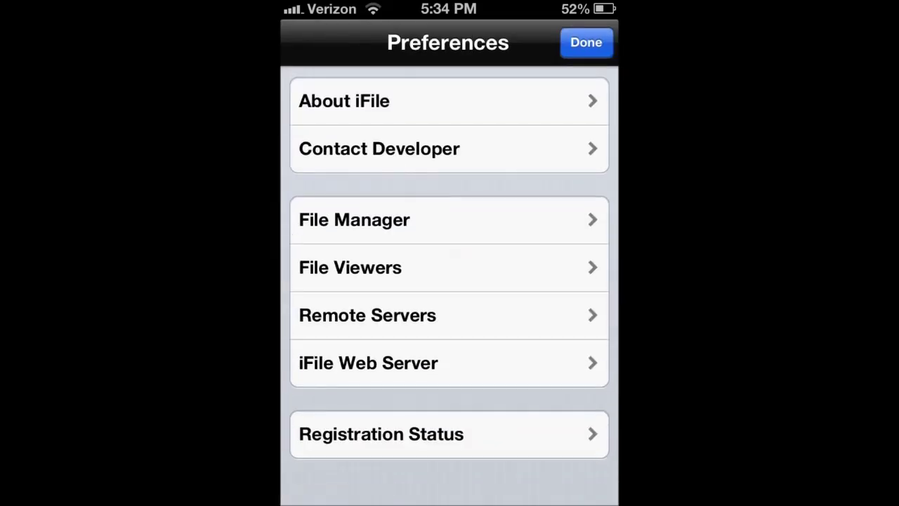
pyautogui.click(355, 220)
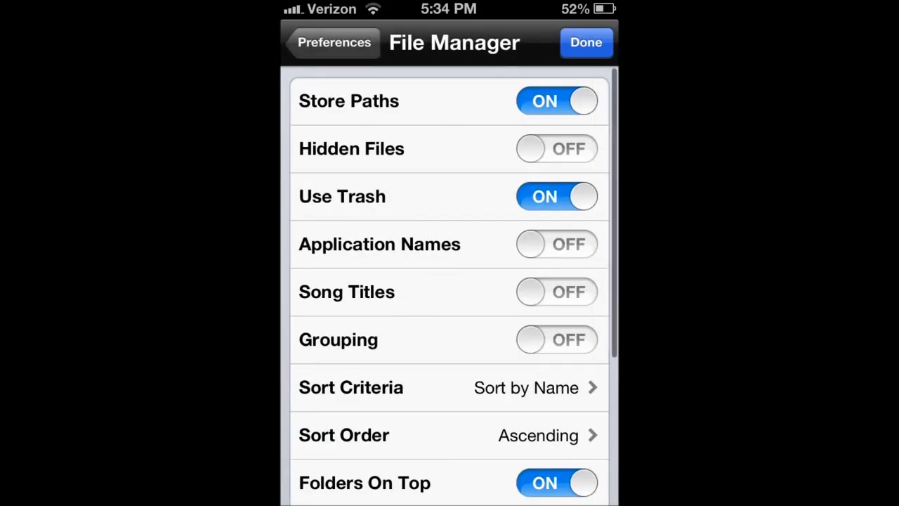
pyautogui.click(556, 244)
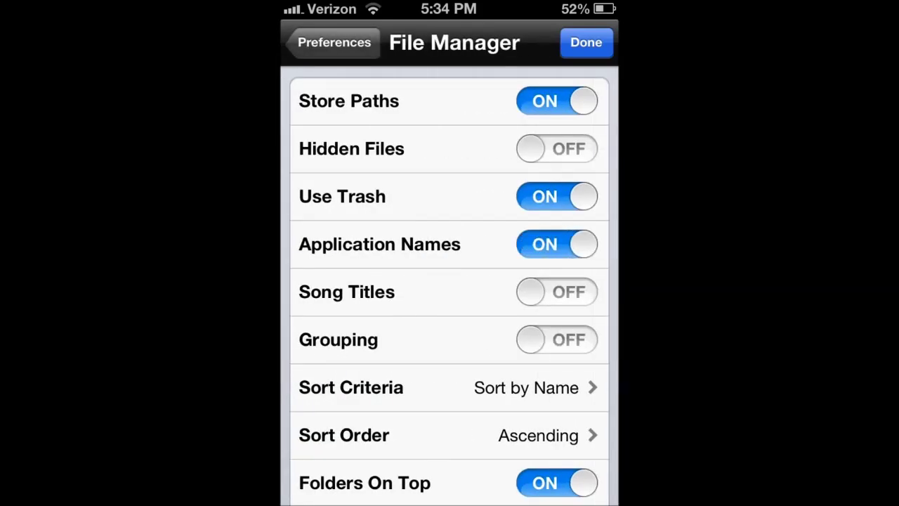
pyautogui.click(586, 42)
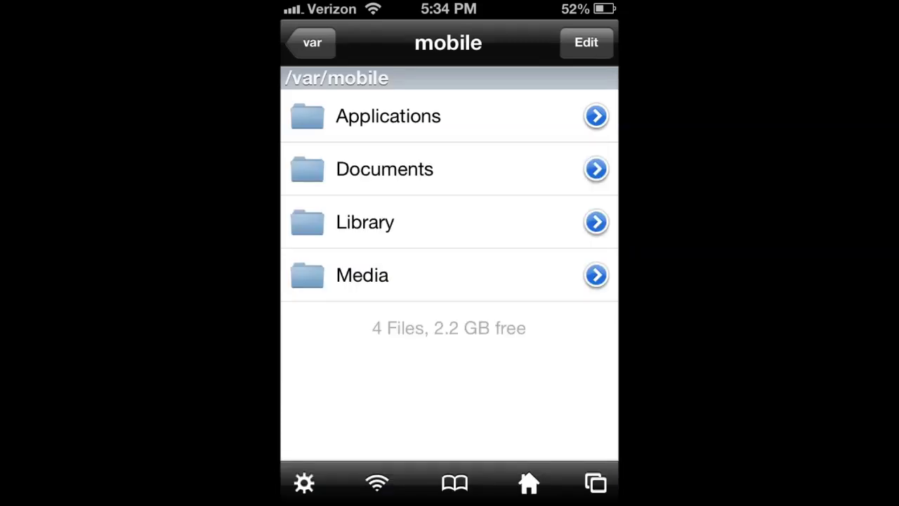
# Step: Open the worlds folder inside the Documents folder of the Junk Jack X application
pyautogui.click(528, 482)
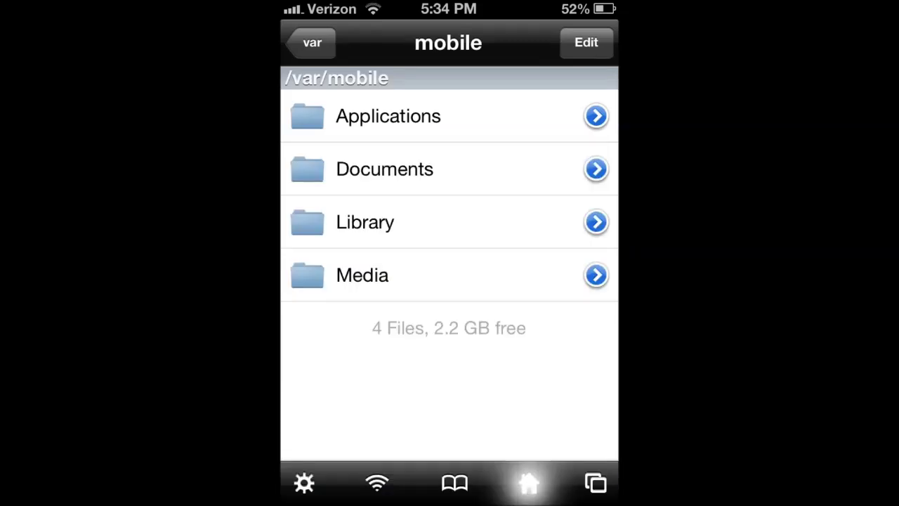
pyautogui.click(388, 110)
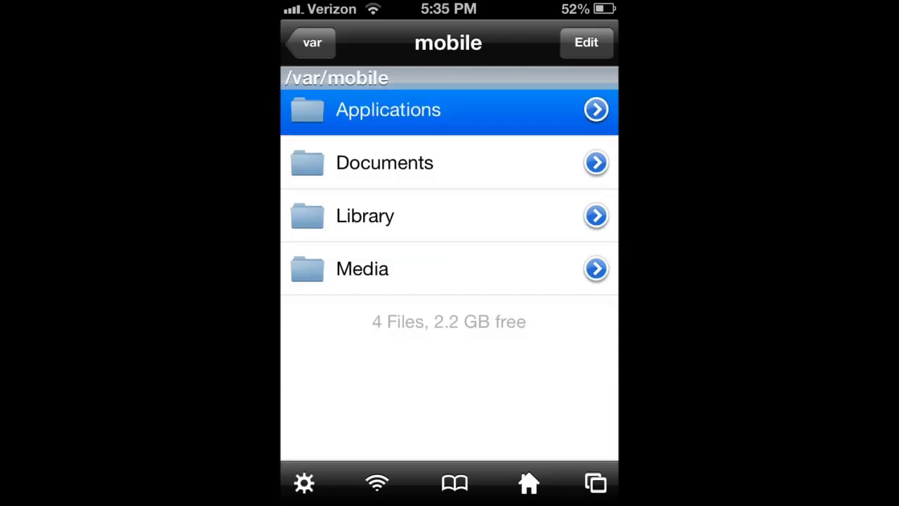
pyautogui.scroll(-3, 450, 267)
pyautogui.scroll(-3, 449, 281)
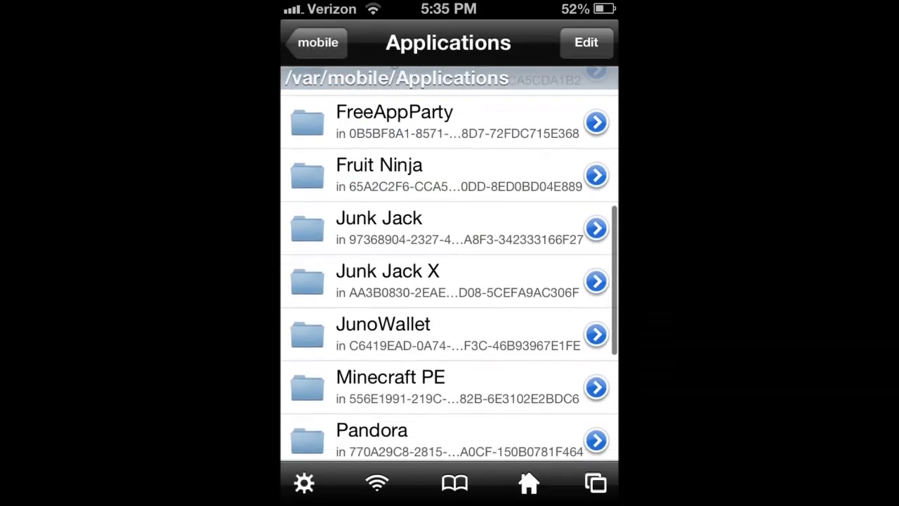
pyautogui.click(388, 250)
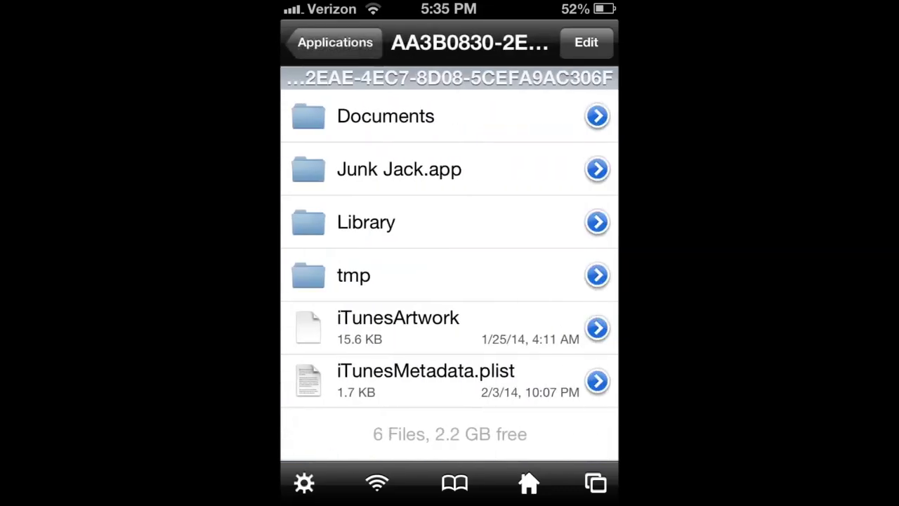
pyautogui.click(385, 116)
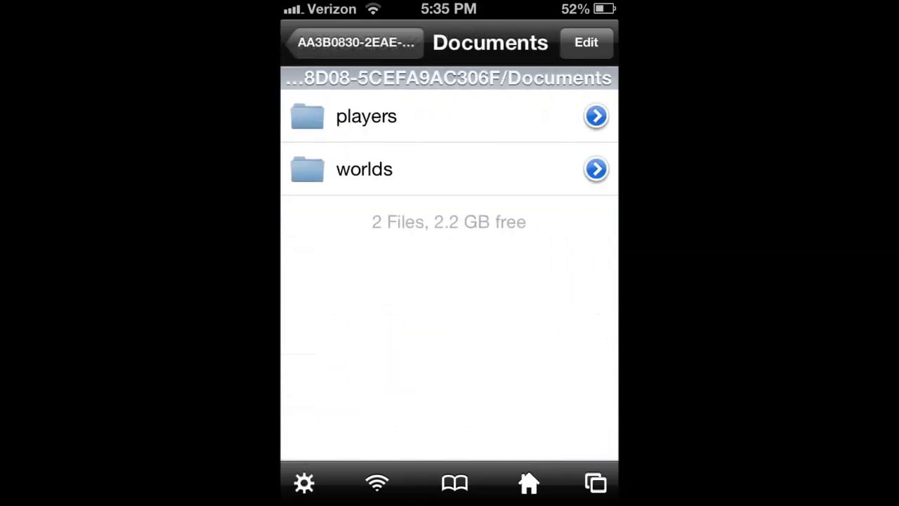
pyautogui.click(364, 168)
# Step: Paste the copied World folder, World.dat and World.dat.bak into the worlds folder and check the file list for them
pyautogui.scroll(-10, 449, 281)
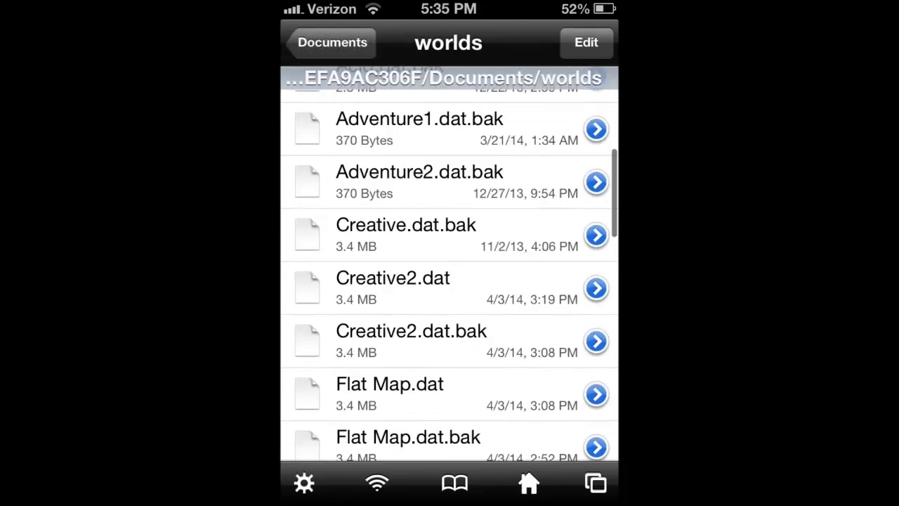
pyautogui.scroll(-10, 449, 267)
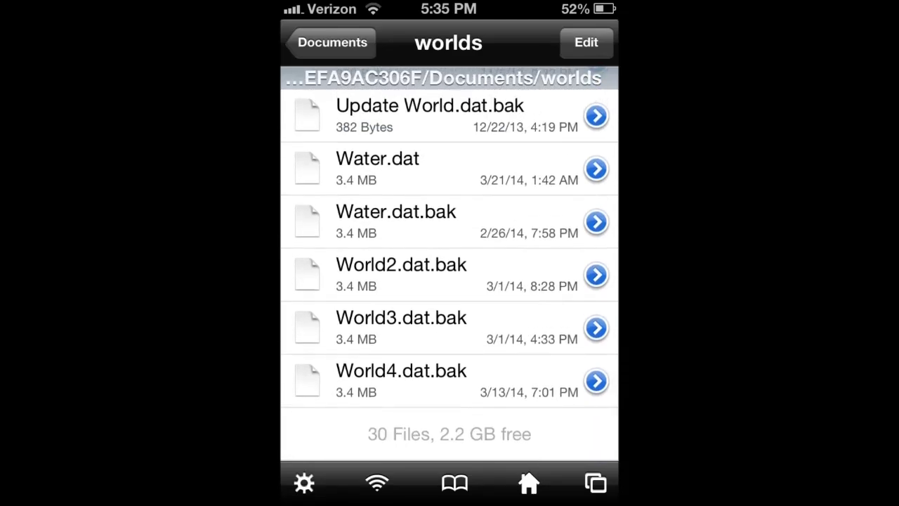
pyautogui.click(448, 399)
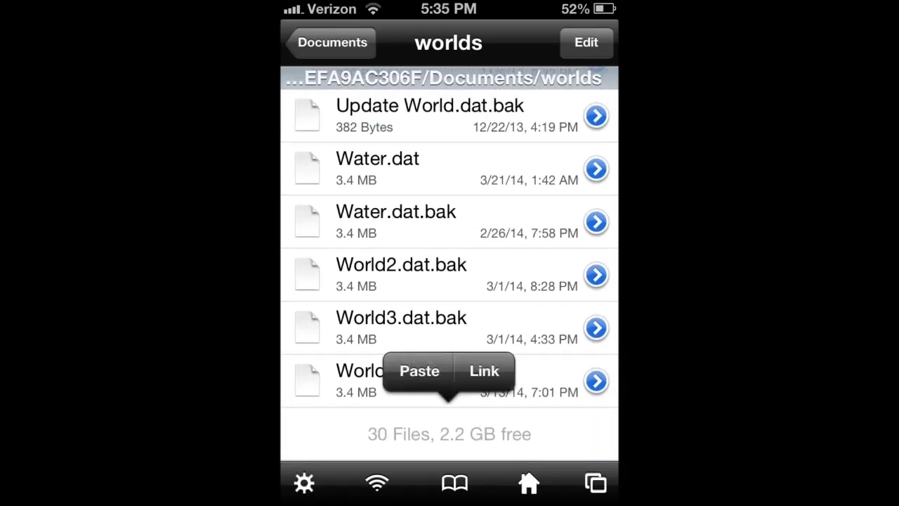
pyautogui.click(420, 371)
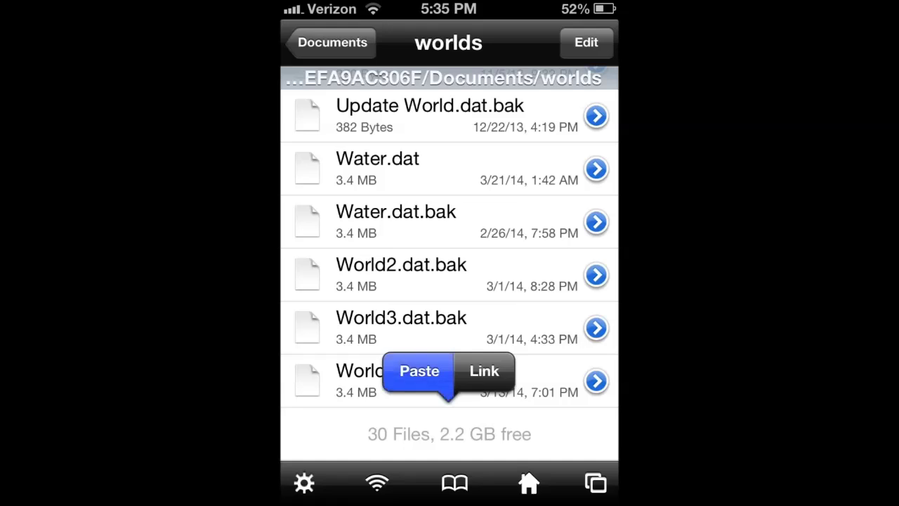
pyautogui.scroll(-3, 450, 267)
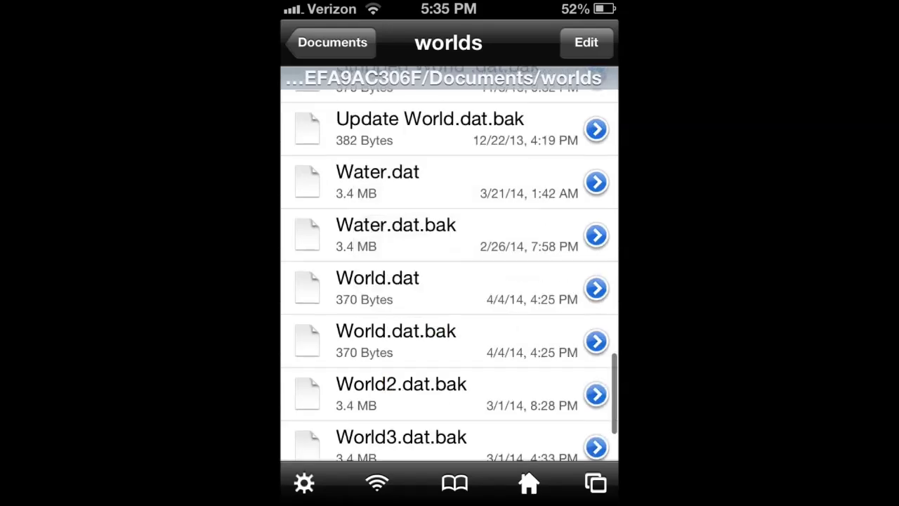
pyautogui.scroll(3, 450, 267)
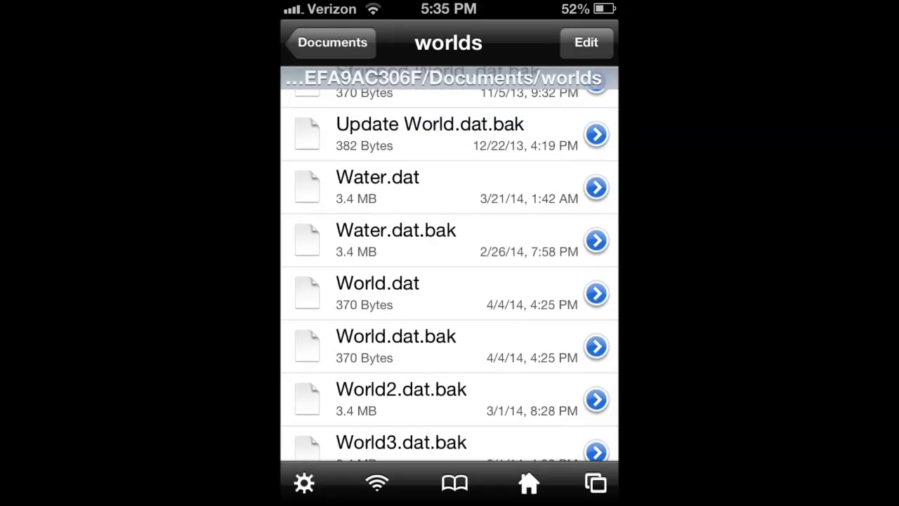
pyautogui.scroll(15, 449, 267)
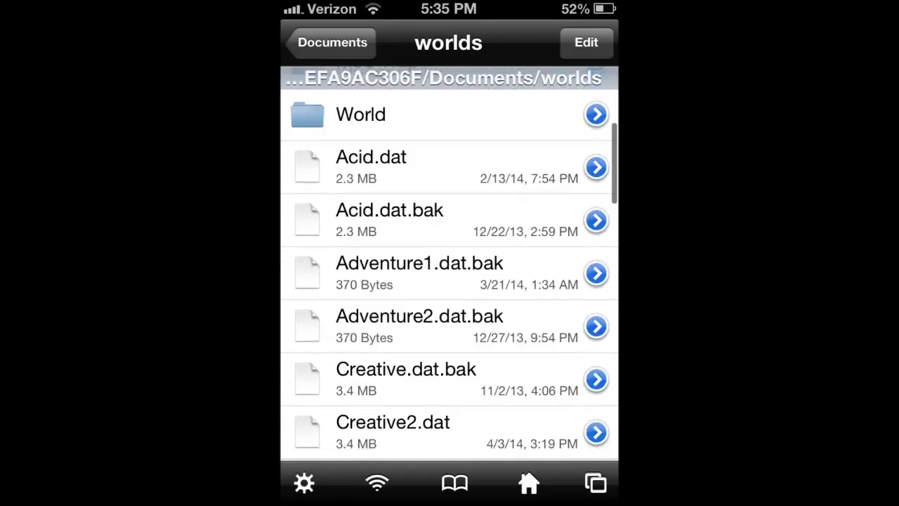